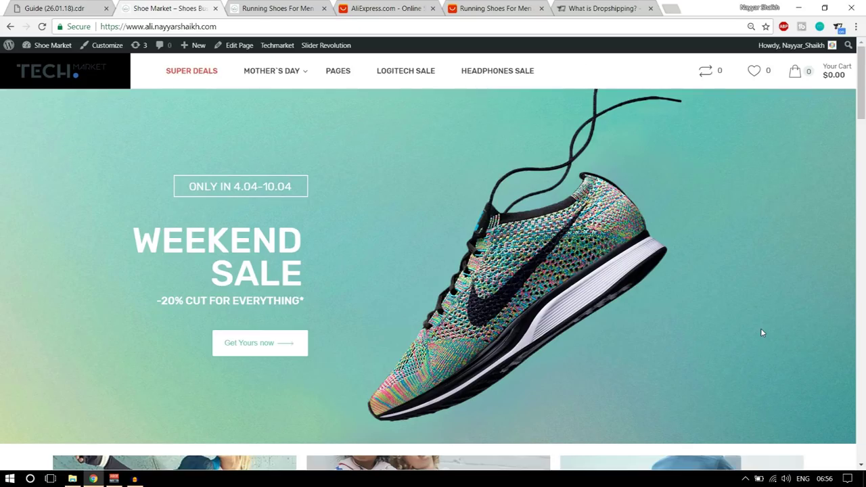
Switch to the Running Shoes For Men product page, priced $14.59–$25.00.
left_click(301, 7)
Add the orange size 9.5 running shoe to the cart and go to checkout from the mini-cart.
scroll(790, 291, "up", 2)
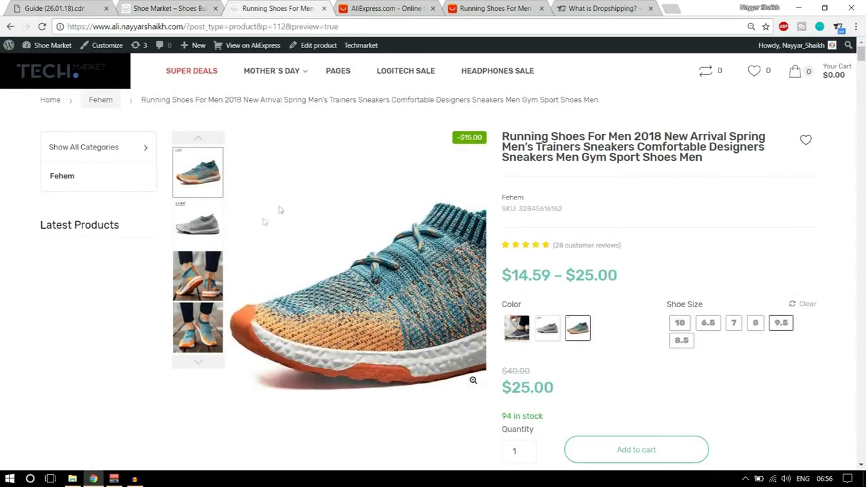
scroll(677, 318, "down", 1)
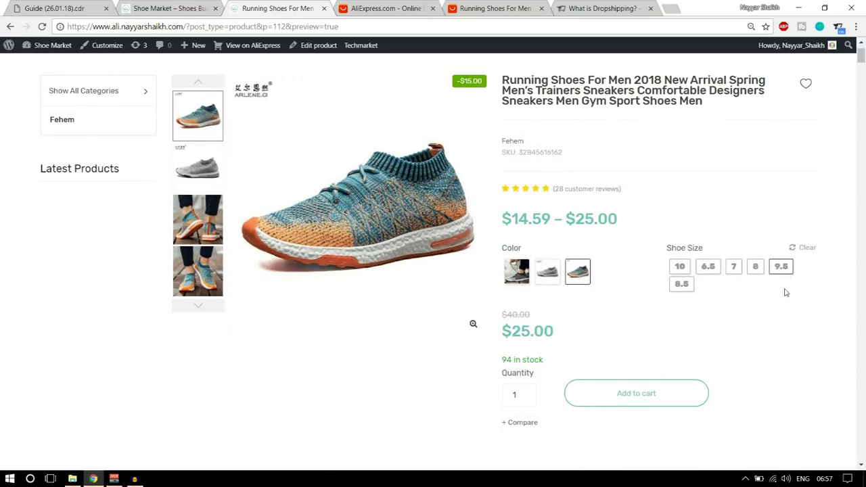
left_click(633, 398)
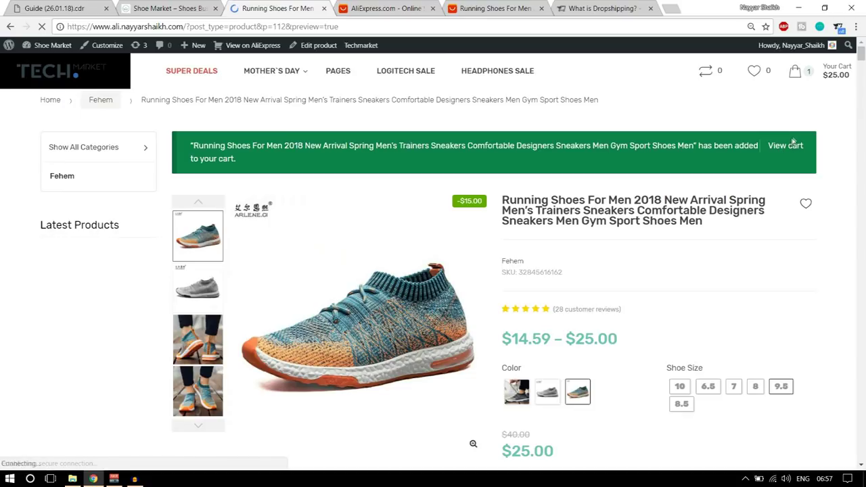
mouse_move(824, 78)
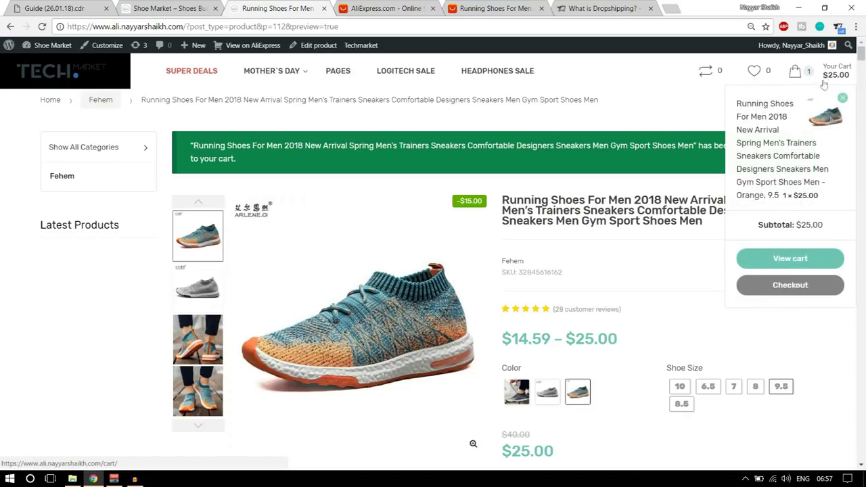
left_click(787, 287)
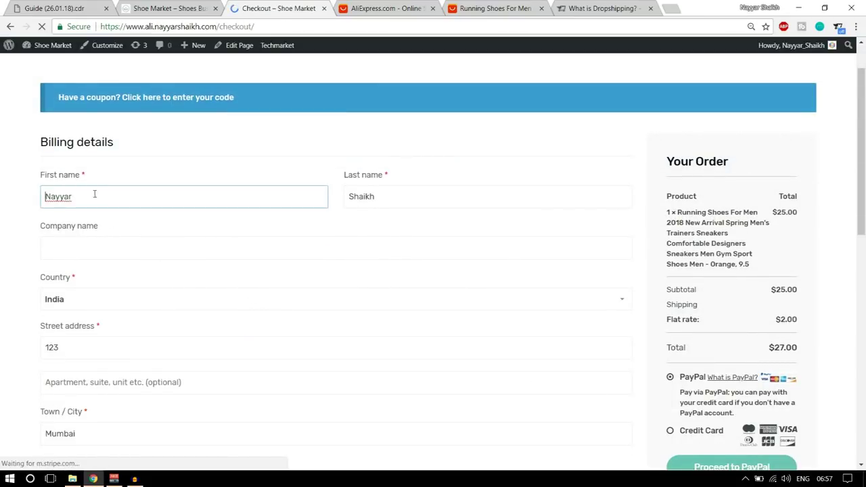
Choose Credit Card as the checkout payment method.
scroll(186, 266, "down", 4)
scroll(199, 304, "down", 5)
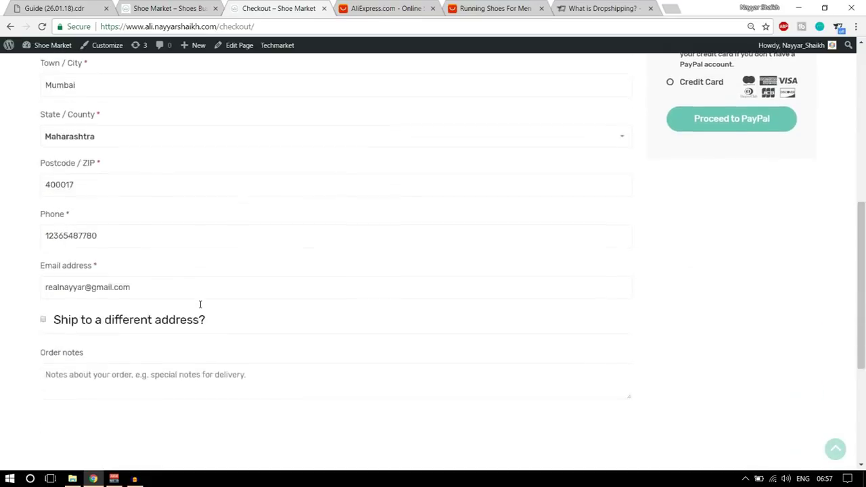
scroll(212, 338, "up", 10)
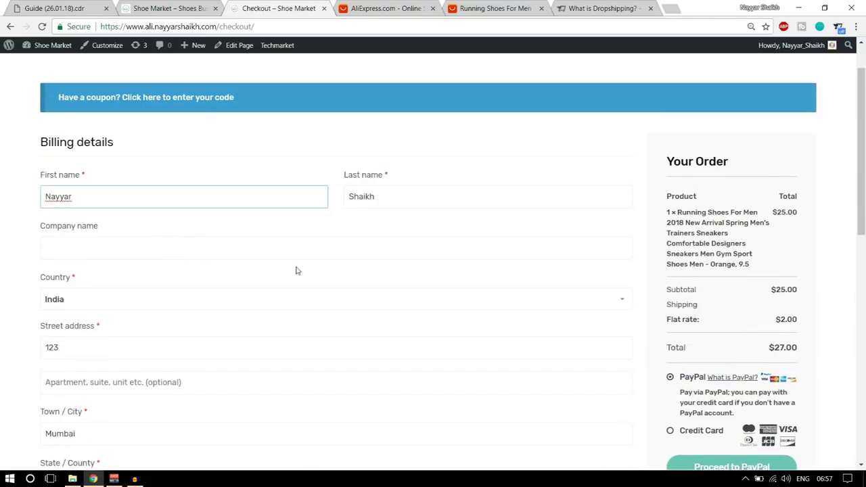
scroll(464, 255, "down", 2)
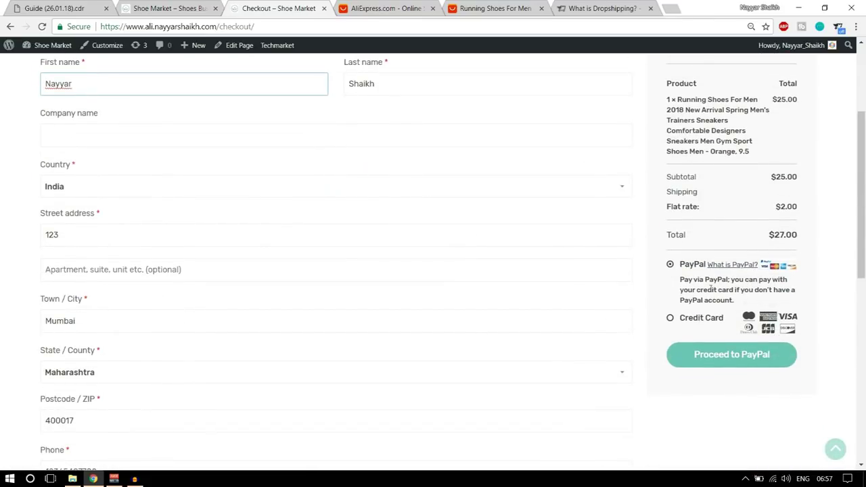
left_click(673, 322)
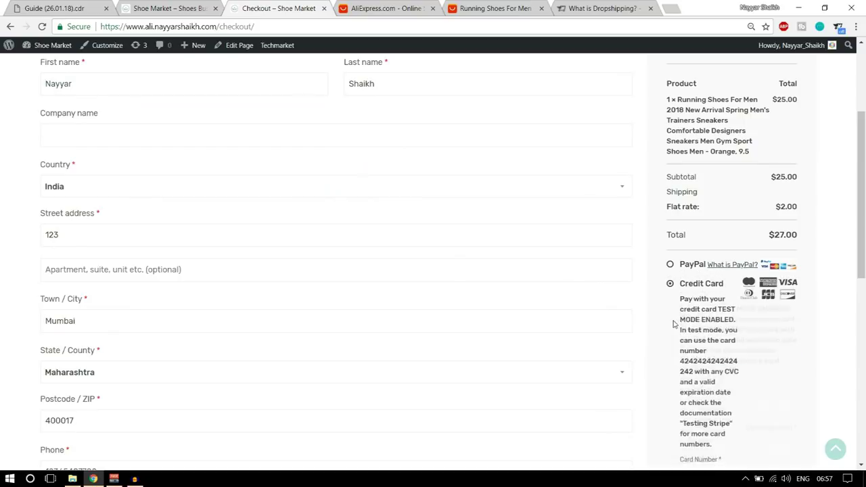
Enter the Stripe test card details and place the $27.00 order.
scroll(746, 319, "down", 3)
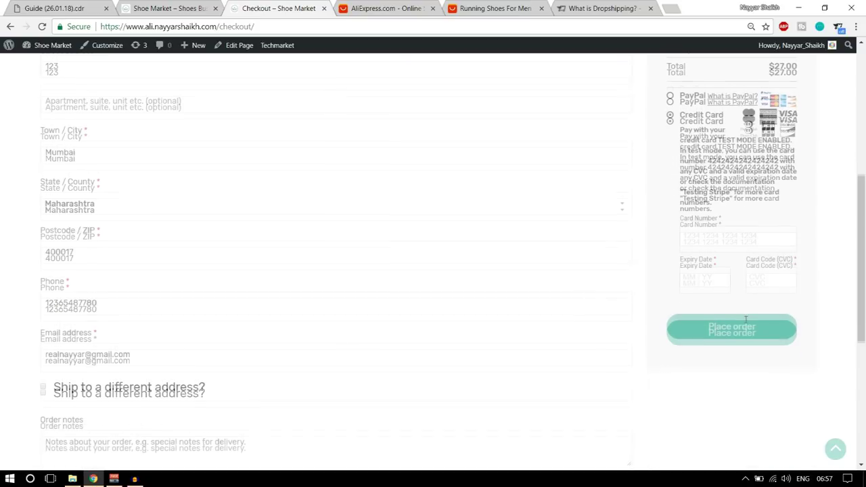
left_click(706, 238)
type("4242 4242 4242 4242")
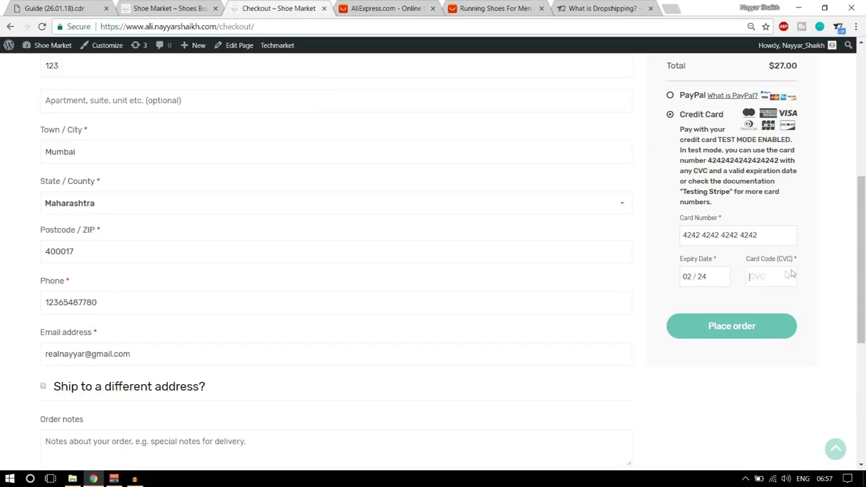
left_click(699, 338)
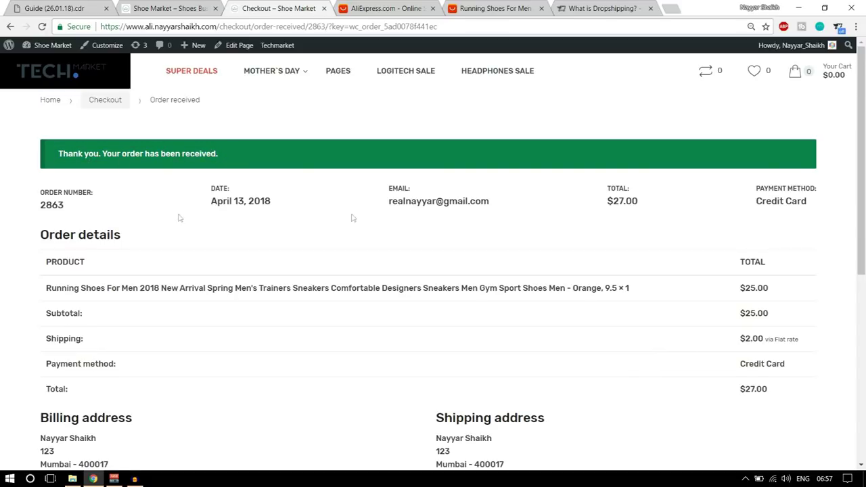
Highlight the $25.00 product total, $2.00 shipping and $27.00 order total, then return to the store home page.
scroll(166, 270, "down", 2)
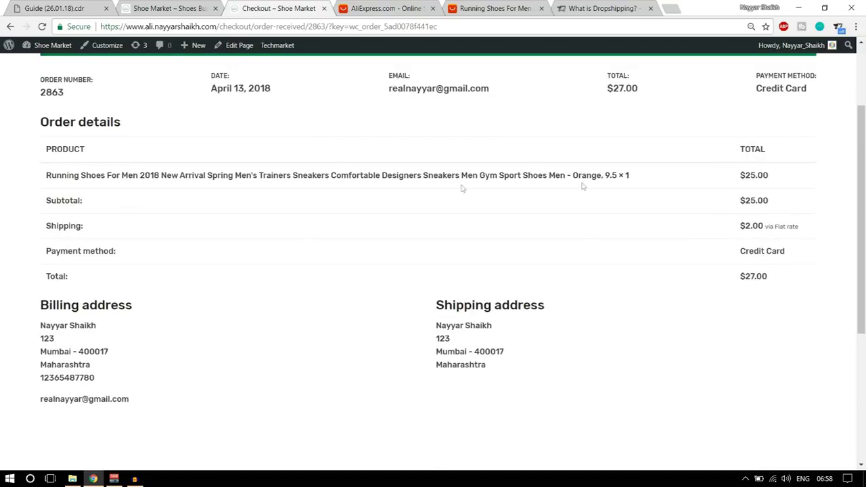
left_click_drag(781, 181, 734, 176)
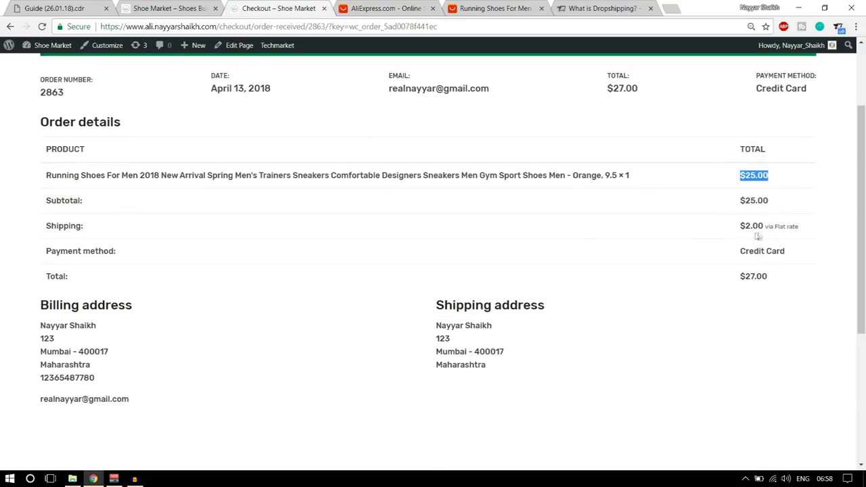
left_click_drag(737, 230, 768, 226)
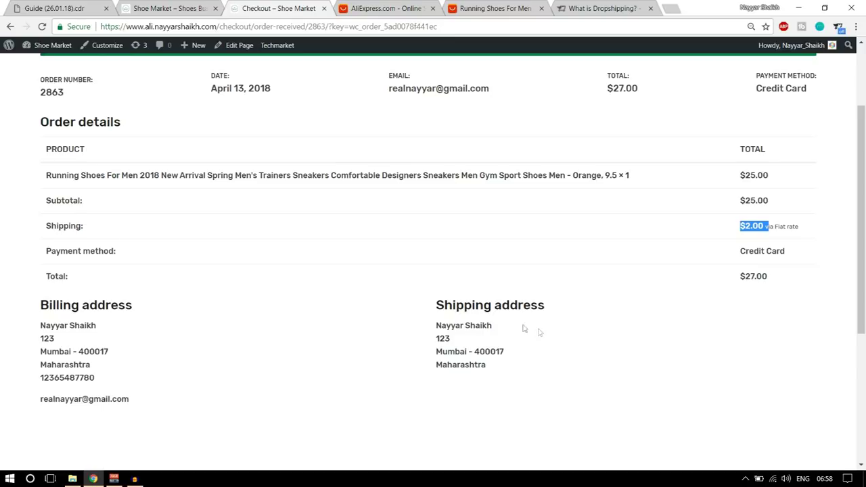
left_click_drag(805, 276, 718, 278)
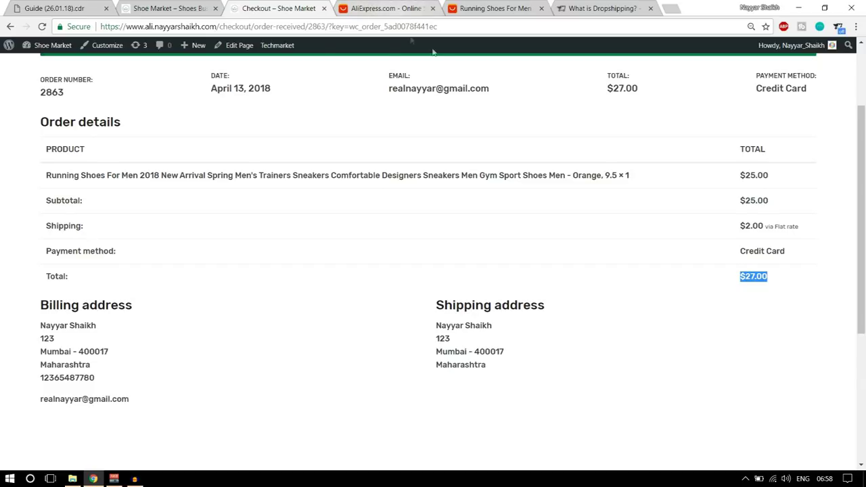
scroll(598, 251, "up", 2)
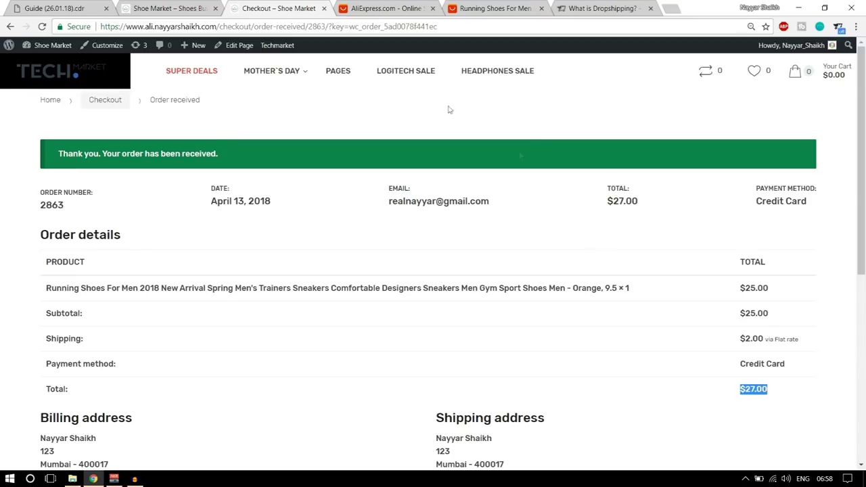
left_click(168, 8)
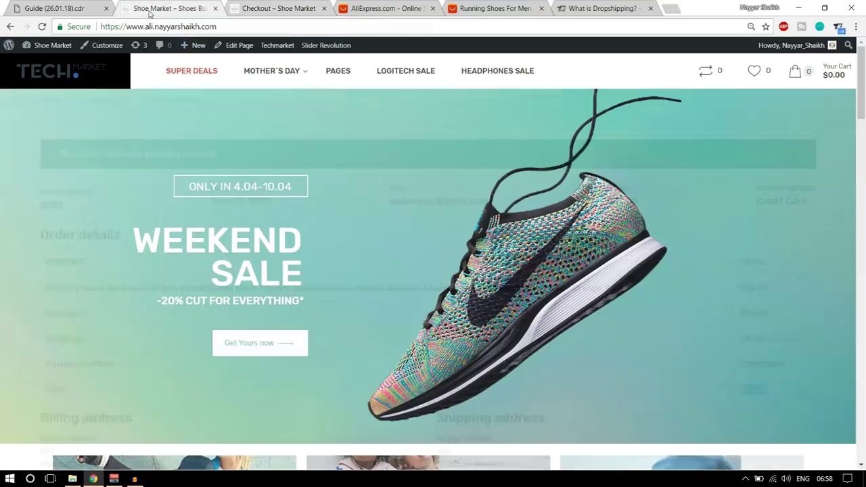
Go to the Shoe Market admin Dashboard, then to the WooCommerce Orders list.
left_click(50, 59)
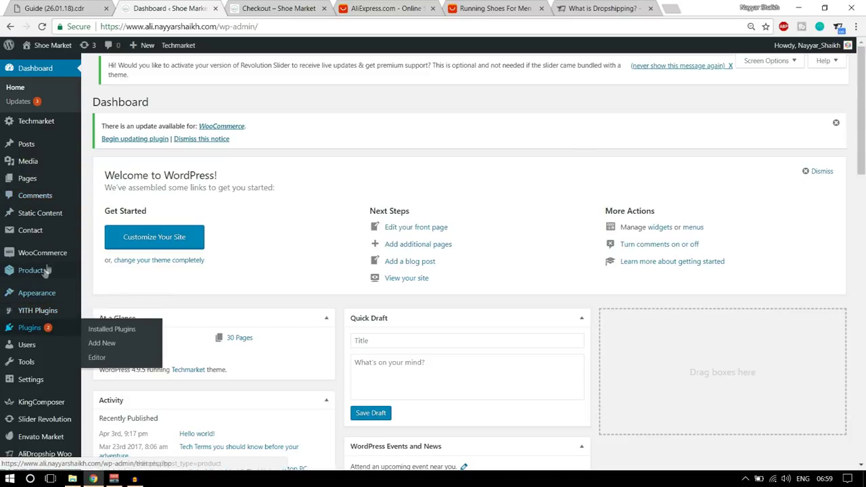
mouse_move(46, 255)
left_click(95, 256)
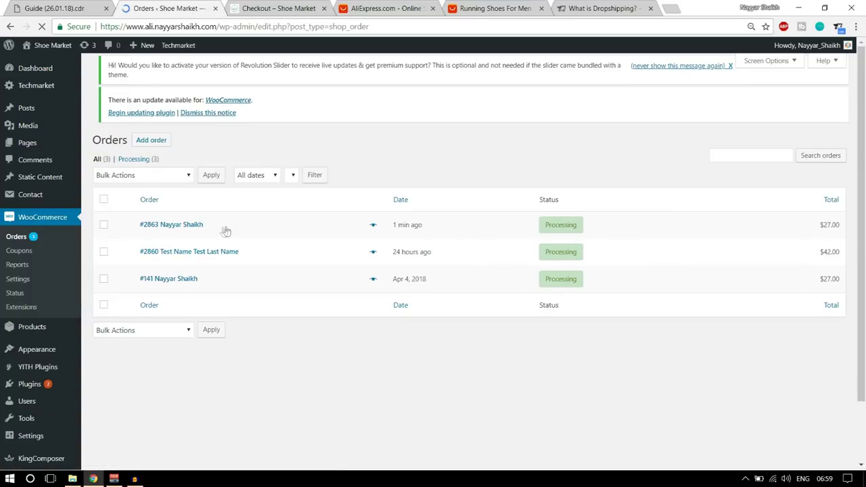
Check the new order's customer, date and total, then open order #2863.
left_click_drag(225, 232, 156, 232)
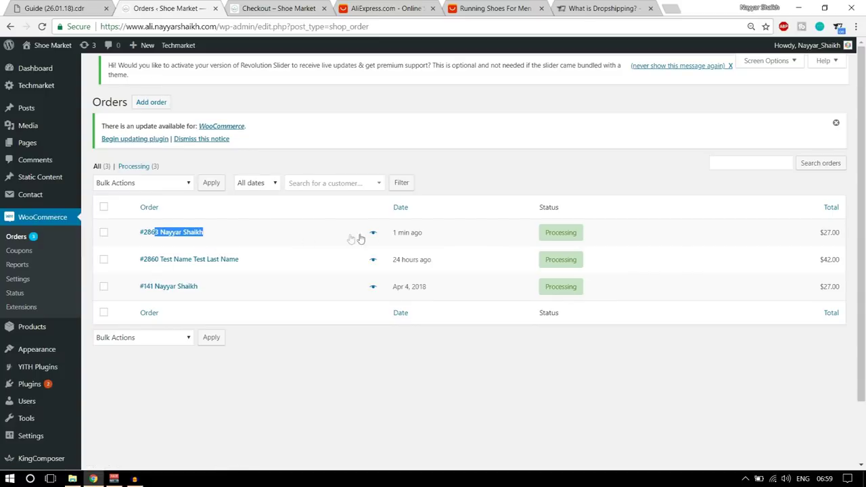
left_click_drag(437, 239, 391, 238)
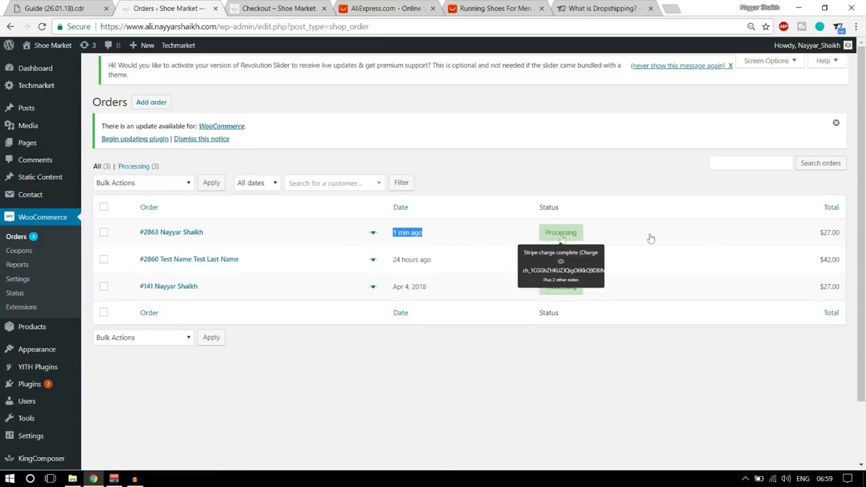
mouse_move(819, 233)
left_mouse_down()
mouse_move(836, 322)
mouse_move(833, 236)
left_mouse_up()
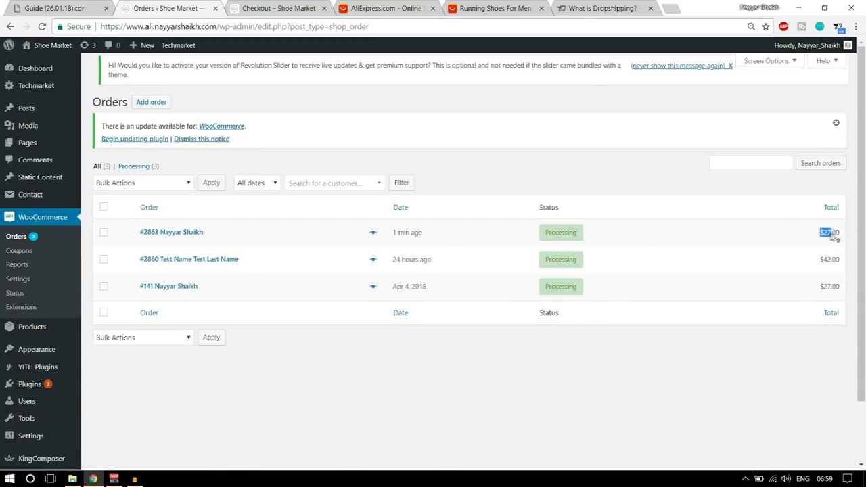
left_click(828, 238)
left_click(201, 241)
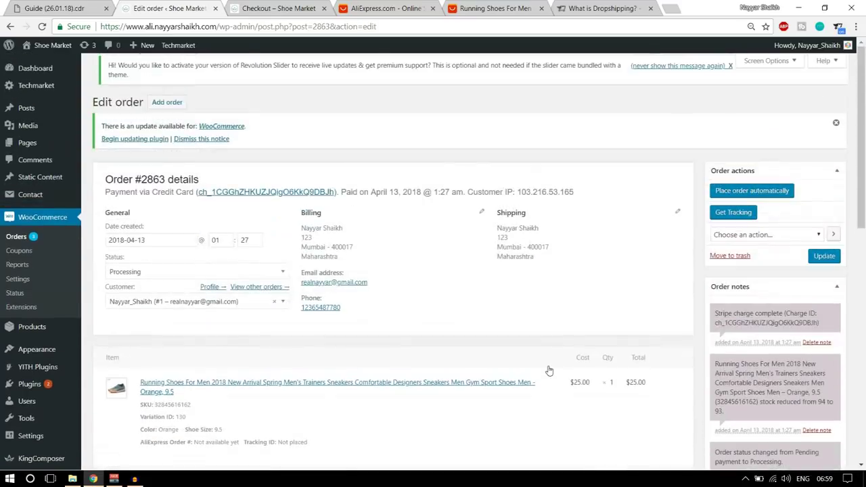
Review order #2863's billing address and start its automatic AliExpress fulfilment.
scroll(477, 336, "down", 1)
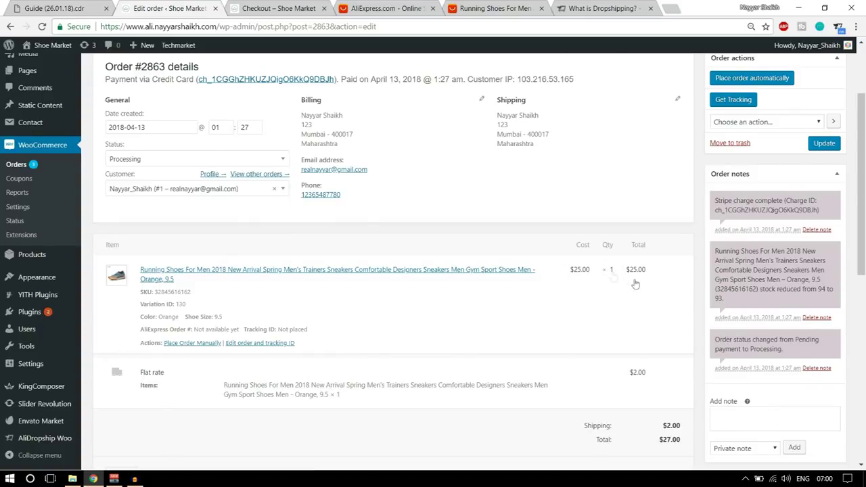
scroll(640, 317, "down", 3)
scroll(728, 385, "up", 5)
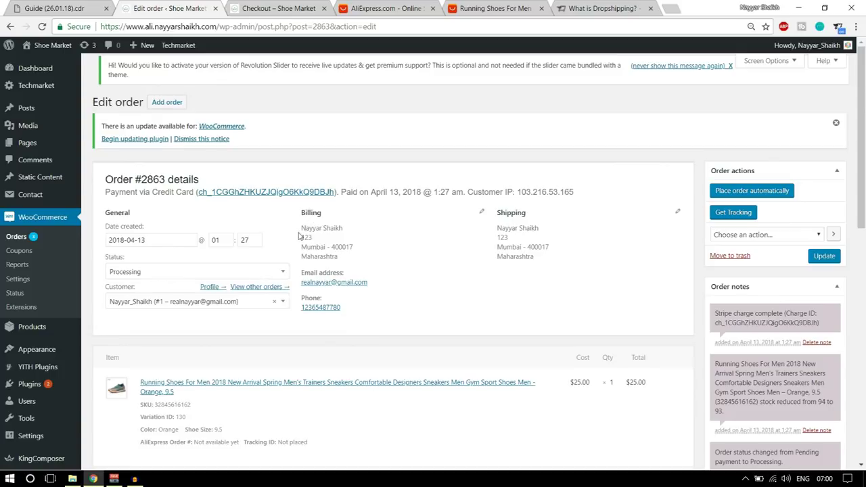
left_click_drag(297, 234, 353, 259)
left_click(399, 258)
left_click_drag(352, 260, 298, 229)
left_click(318, 242)
left_click_drag(343, 261, 304, 248)
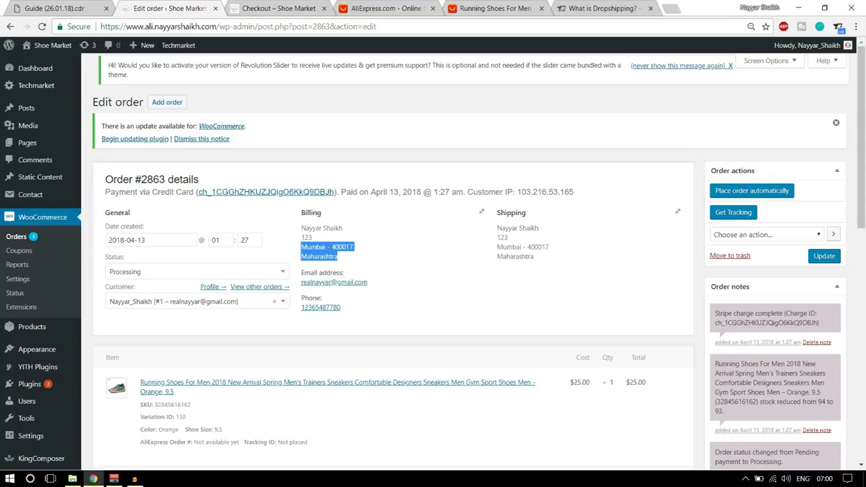
left_click(403, 257)
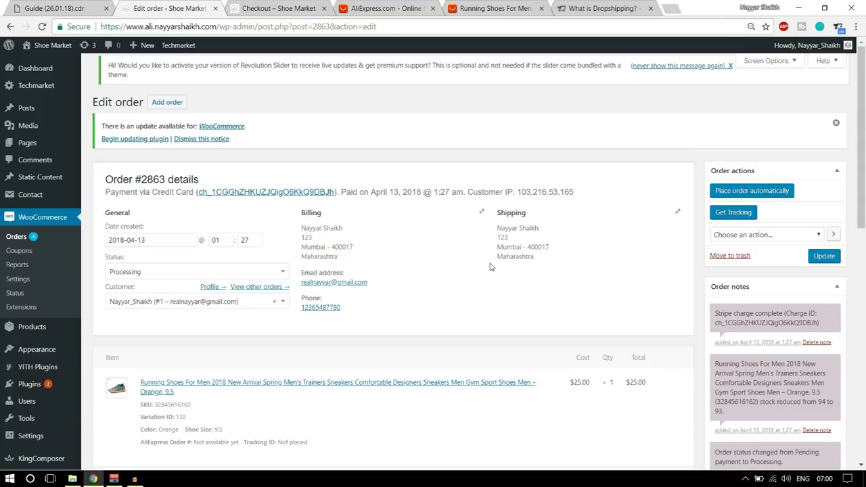
left_click(736, 195)
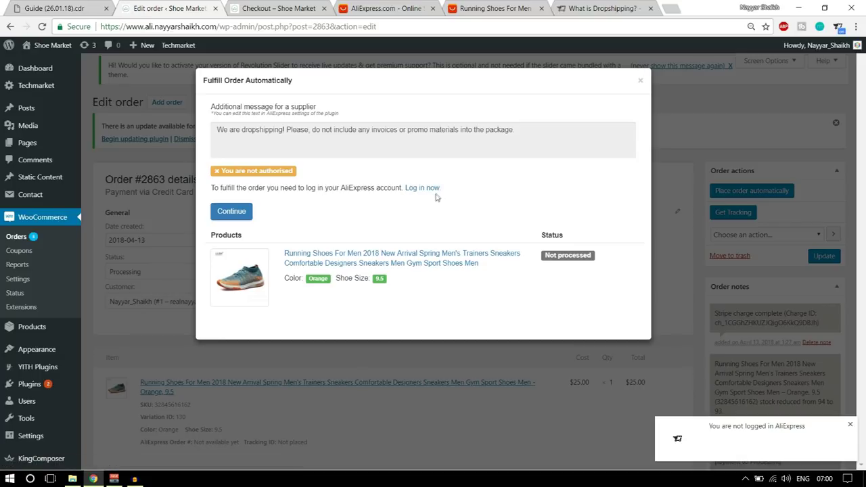
Sign in on the AliExpress product page.
left_click(488, 9)
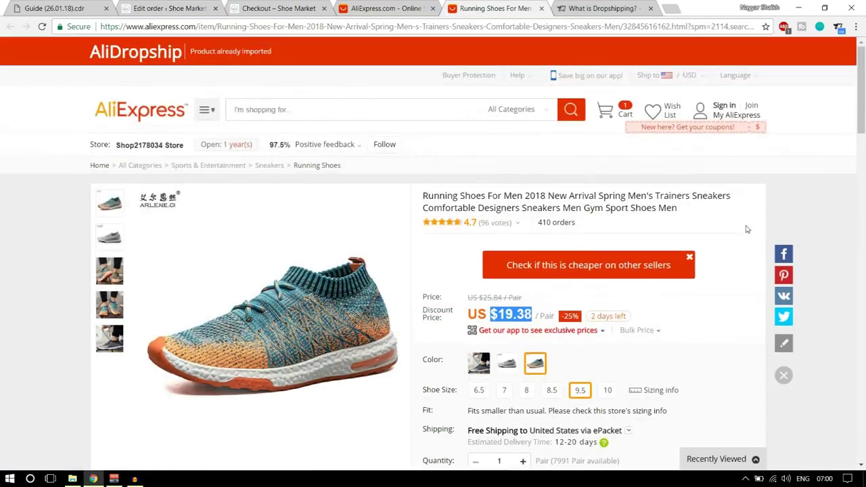
mouse_move(717, 112)
left_click(705, 161)
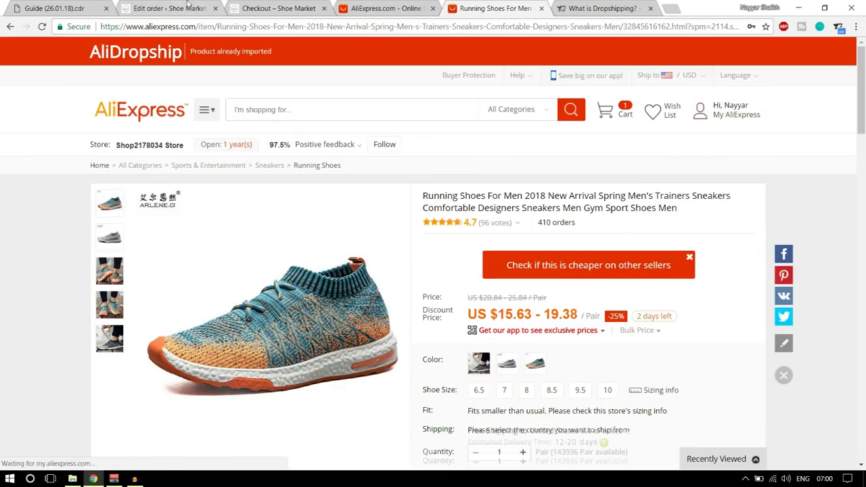
Continue, reload order #2863 and rerun automatic fulfilment until its AliExpress cart starts being cleaned.
left_click(169, 8)
left_click(278, 8)
left_click(169, 8)
left_click(231, 211)
left_click(41, 26)
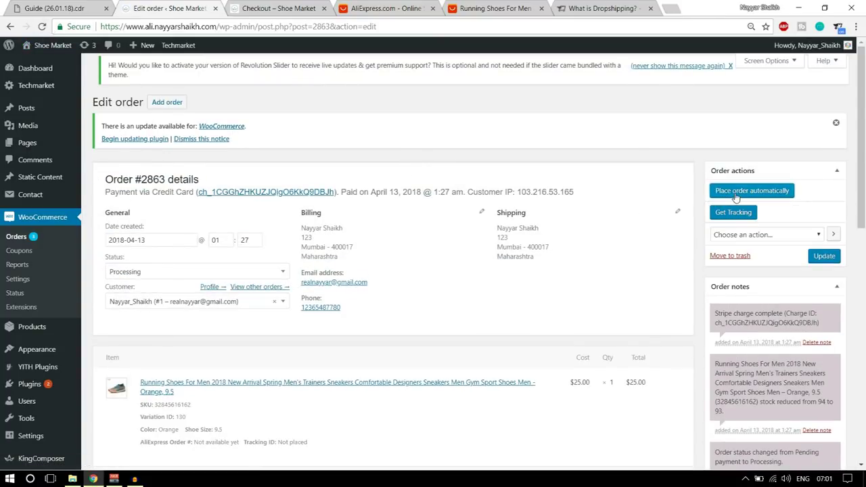
left_click(736, 194)
left_click_drag(224, 174, 302, 178)
left_click(314, 178)
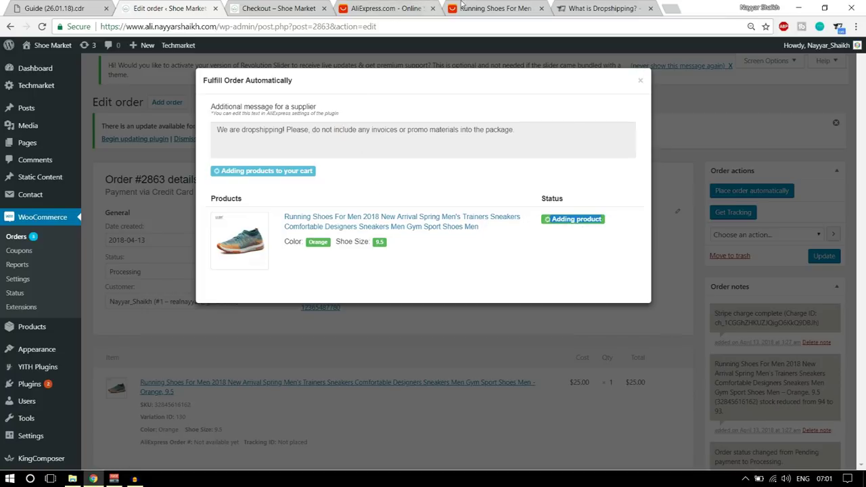
Monitor the tabs until AliExpress's order confirmation lists the orange size 9.5 shoes at US $19.38.
left_click(460, 5)
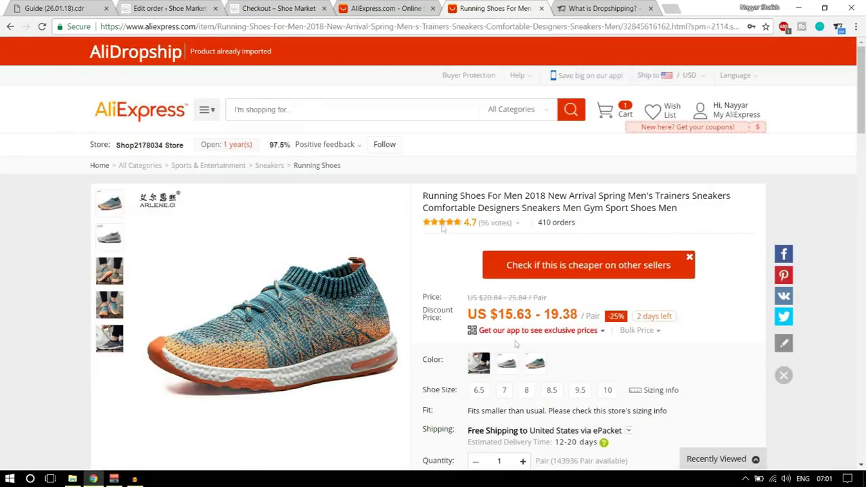
left_click(268, 8)
left_click(170, 8)
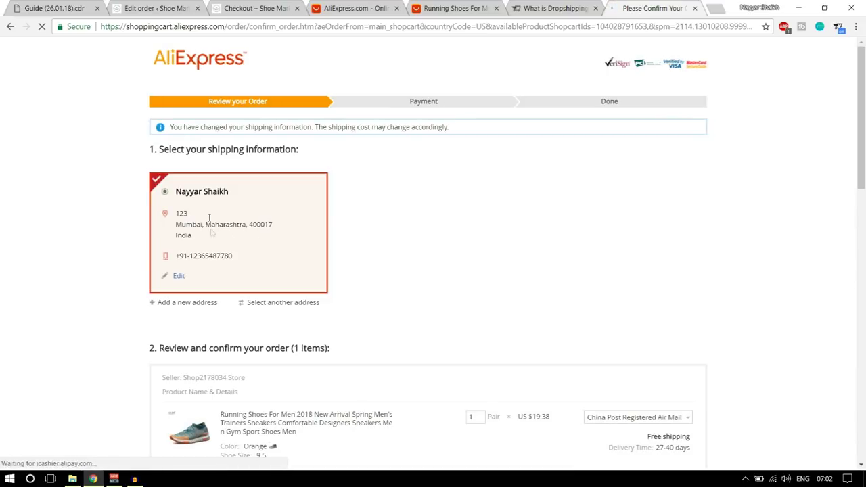
left_click_drag(174, 215, 206, 226)
left_click(228, 256)
left_click_drag(229, 256, 180, 225)
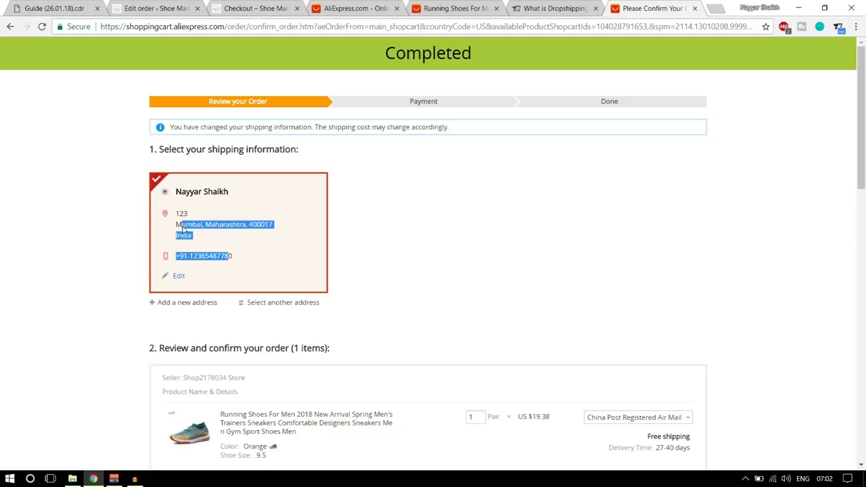
left_click(199, 253)
scroll(435, 269, "down", 6)
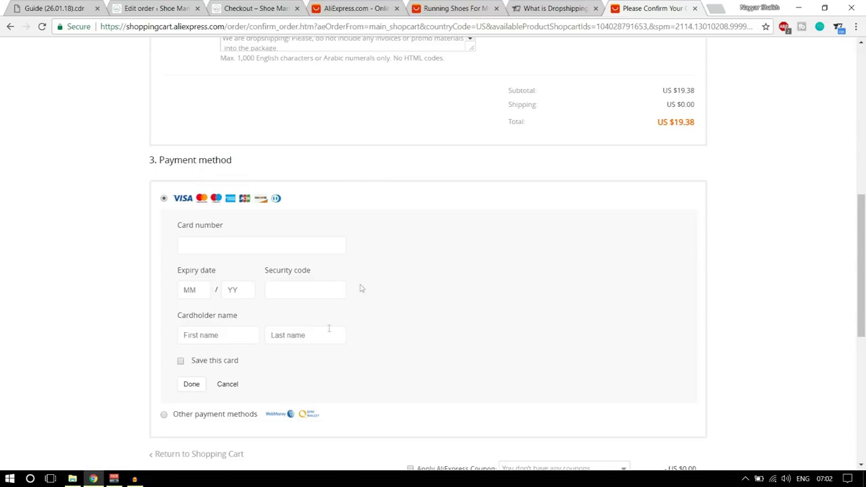
scroll(426, 369, "down", 3)
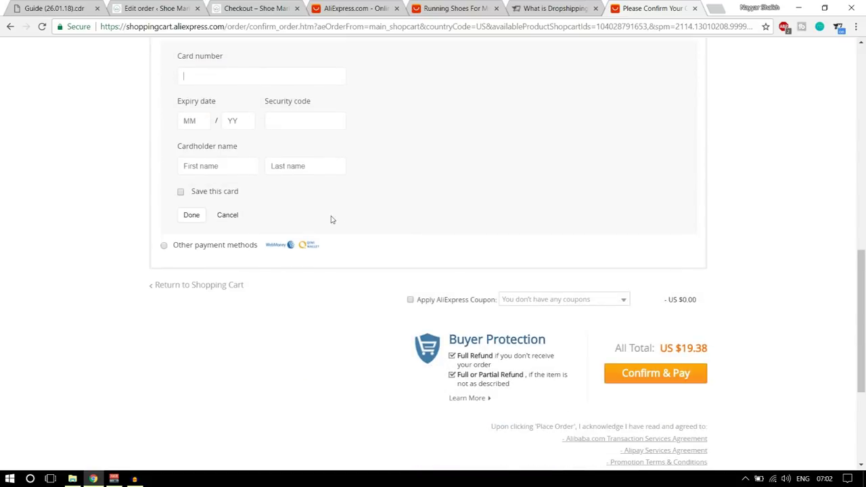
scroll(749, 375, "up", 3)
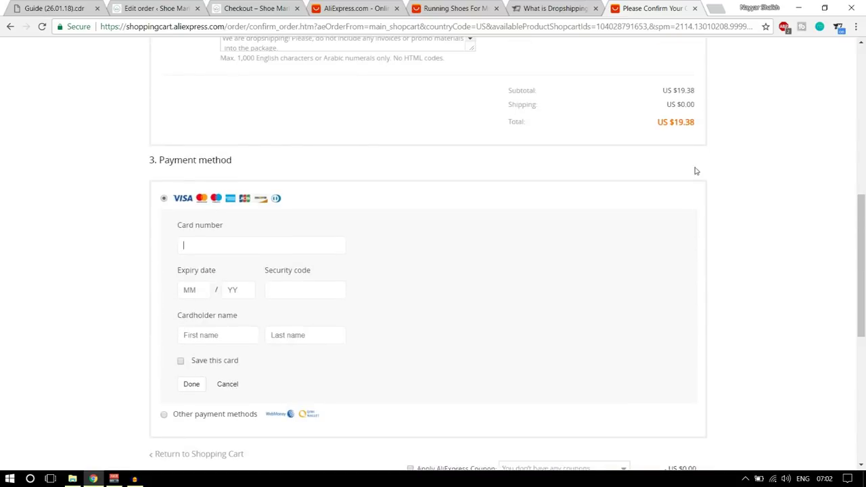
scroll(721, 283, "up", 5)
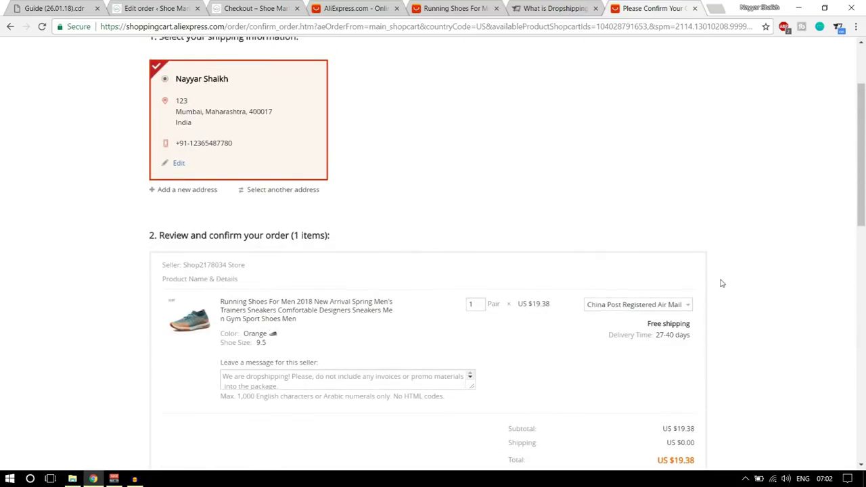